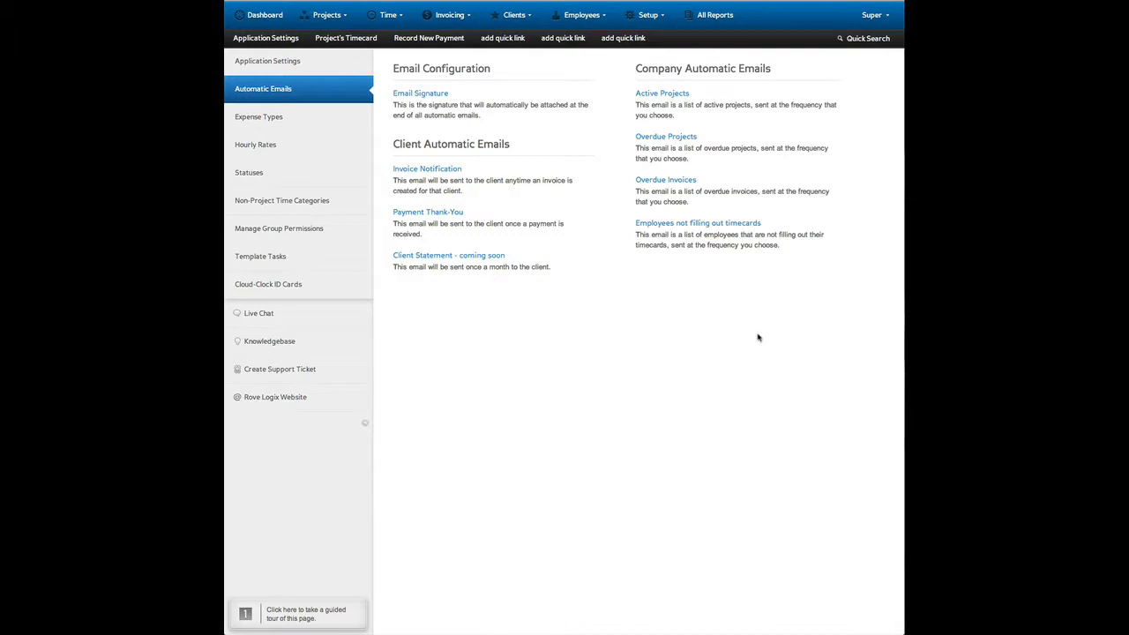
Open the email signature settings, add a comma after "Thanks" and insert the line "Your company name" below it.
click(662, 22)
click(432, 95)
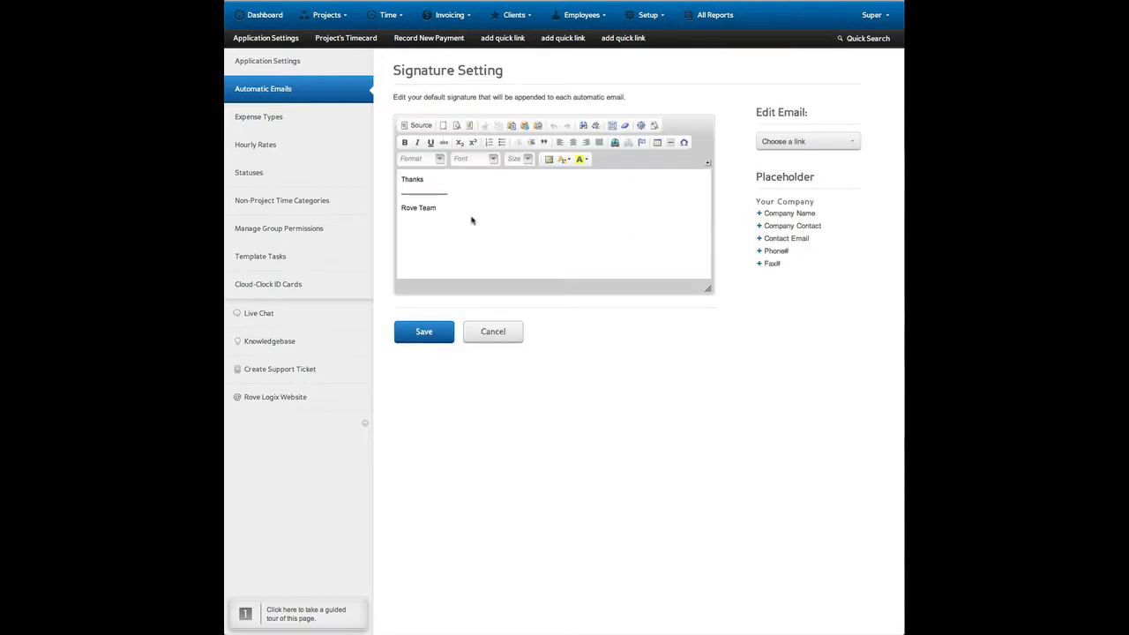
click(477, 219)
drag(436, 209, 399, 180)
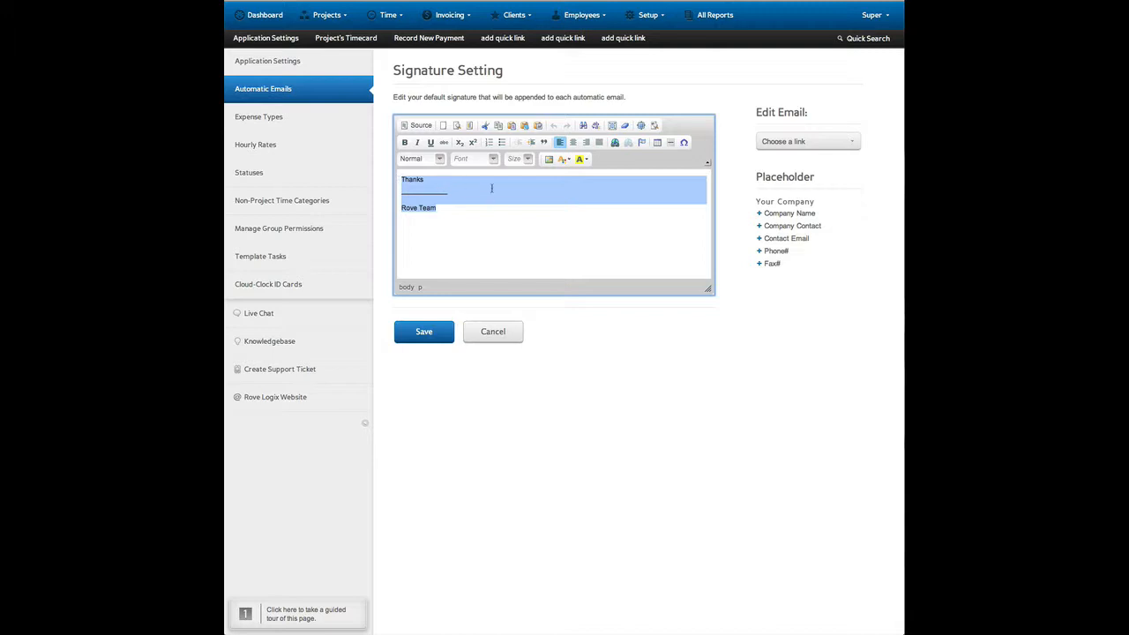
click(454, 185)
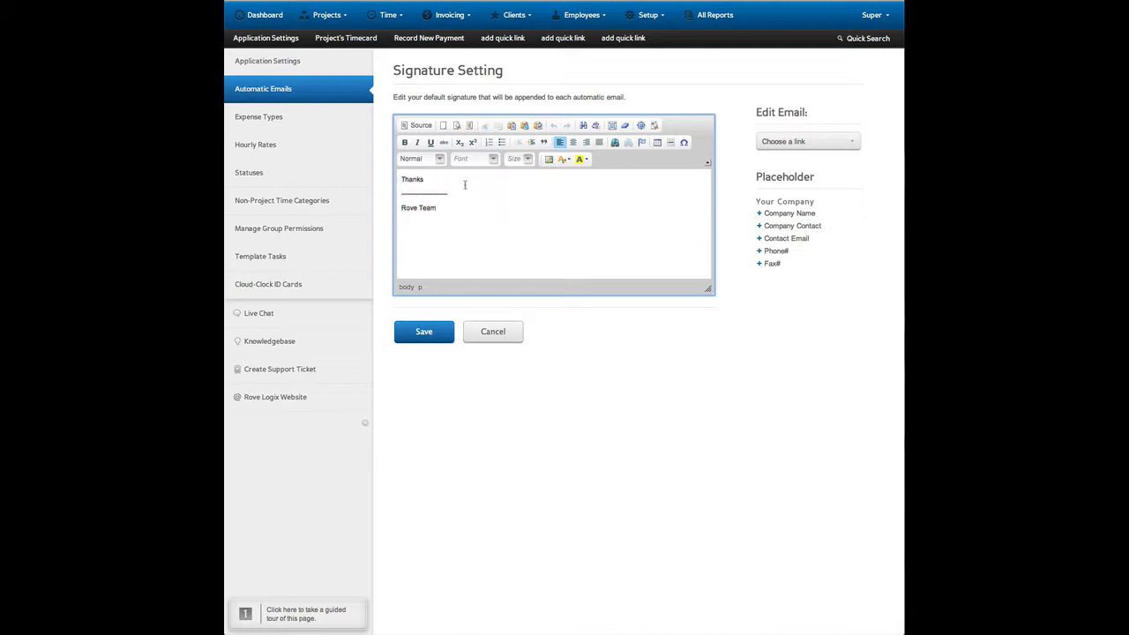
text(,)
key(Return)
text(Your company name)
click(817, 298)
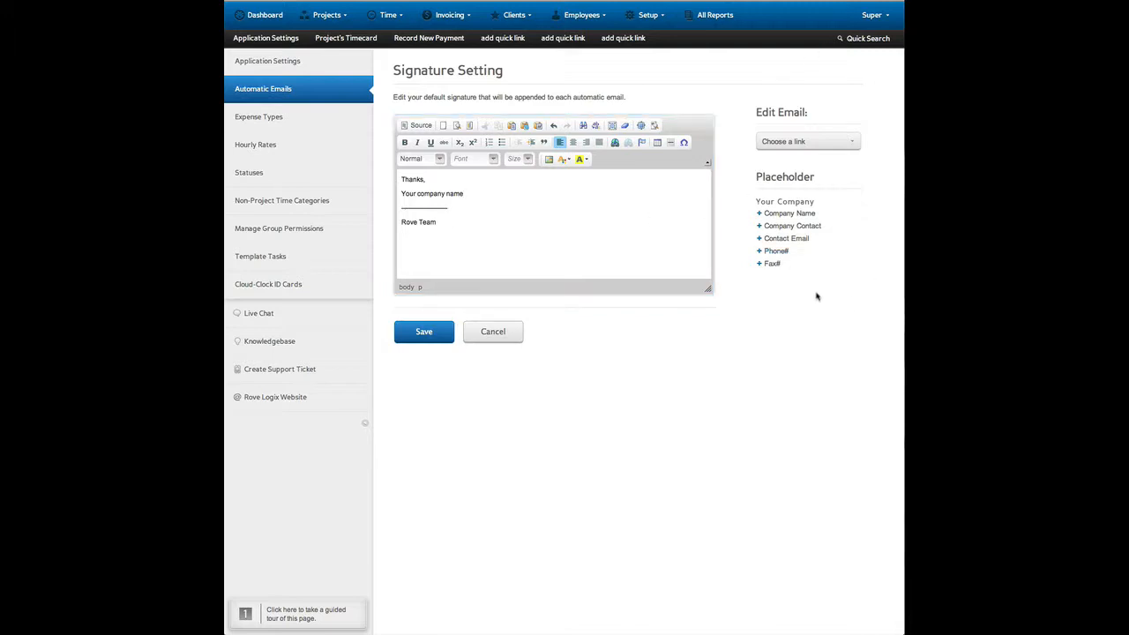
Insert the Company Contact placeholder on its own line below "Your company name" in the signature.
click(792, 226)
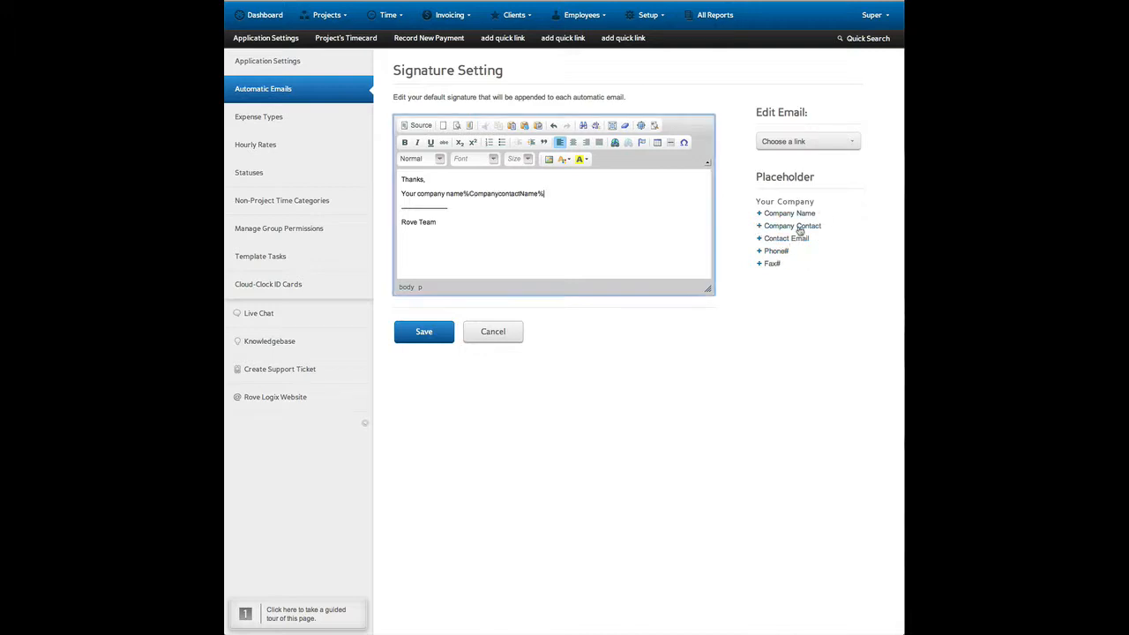
click(465, 194)
key(Return)
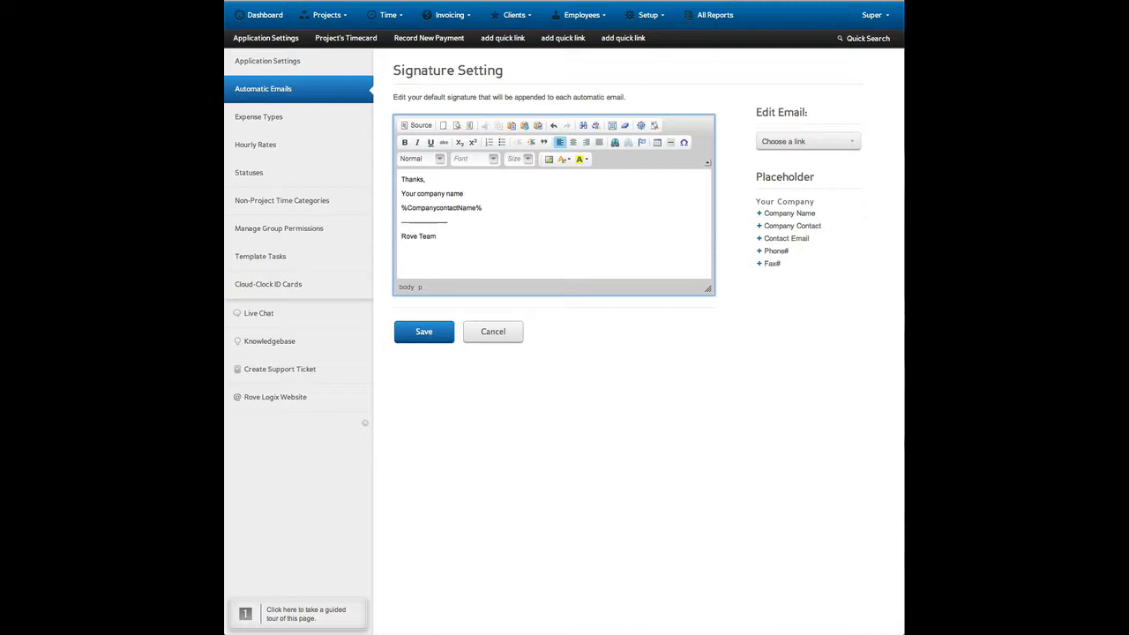
Add the Phone# placeholder on a new line below the company contact placeholder in the signature.
triple_click(497, 213)
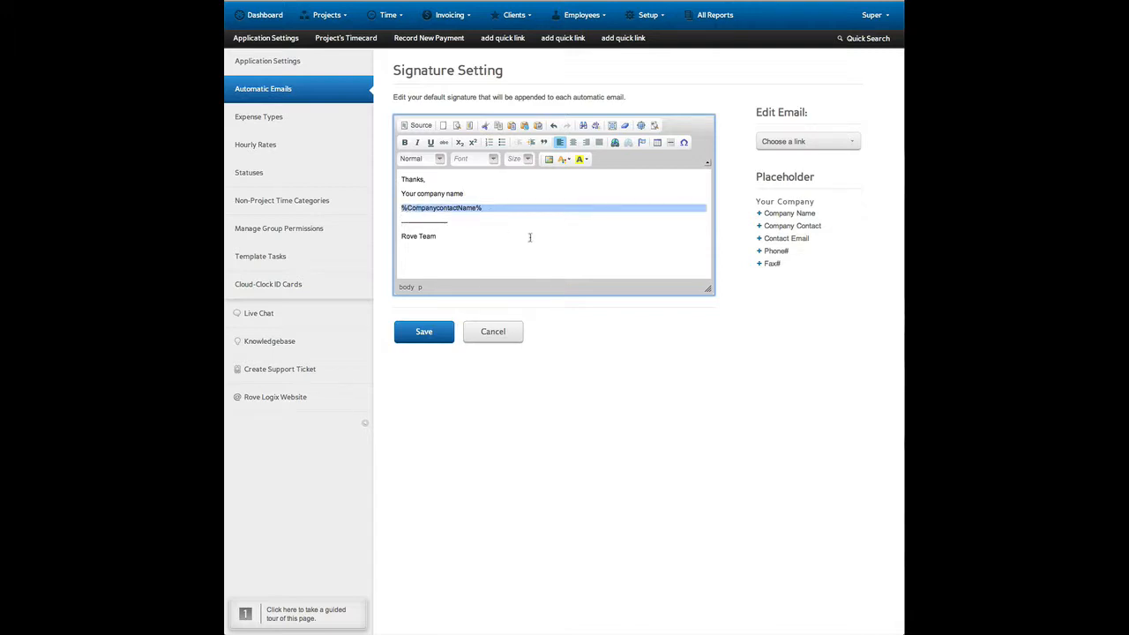
click(794, 285)
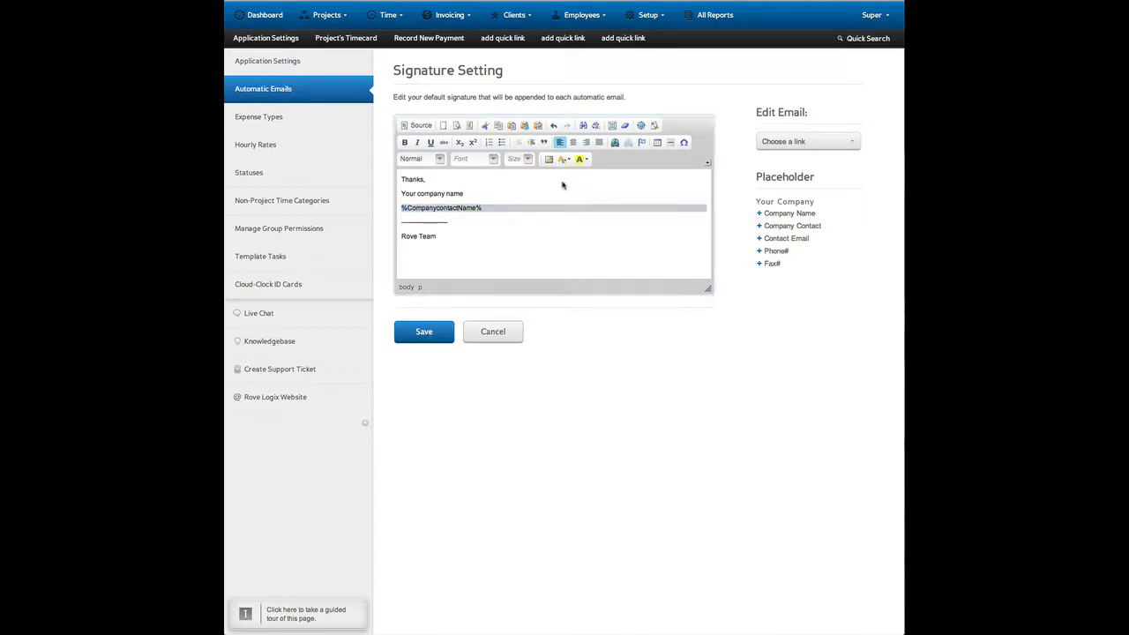
click(511, 206)
click(505, 209)
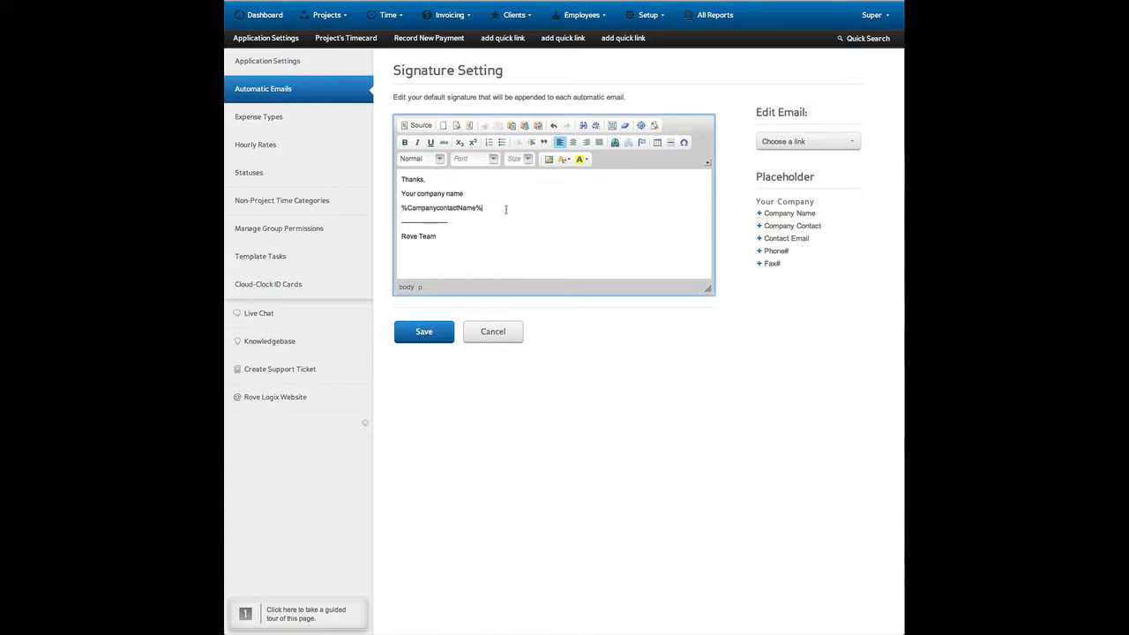
key(Return)
click(780, 252)
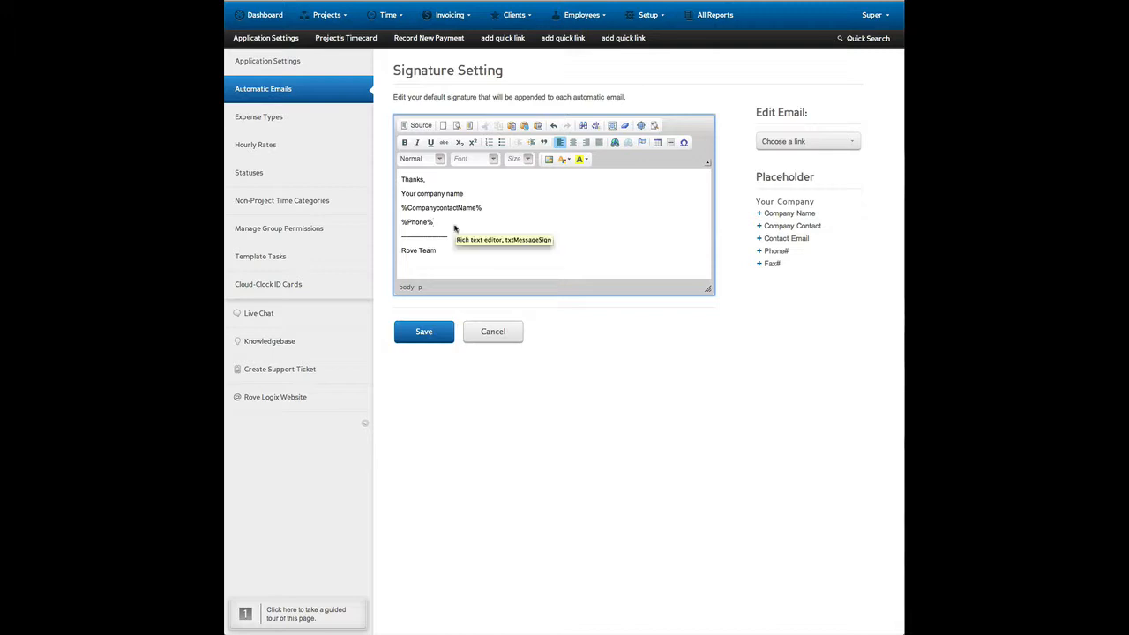
double_click(418, 221)
drag(418, 216, 401, 210)
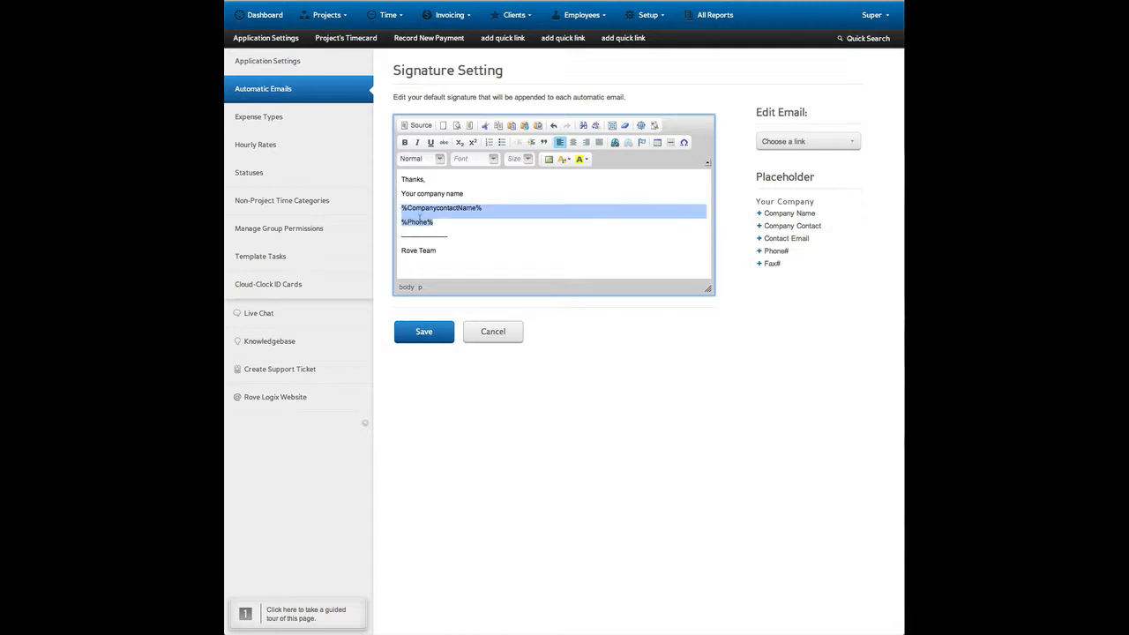
click(552, 252)
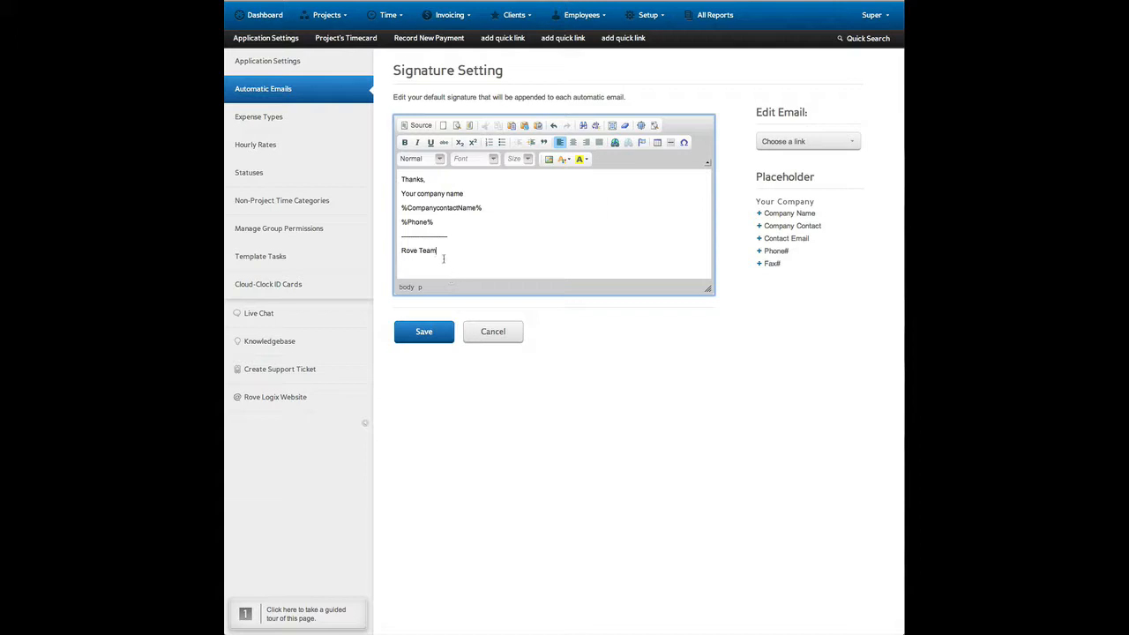
Examine the signature's HTML source and return to the formatted view.
click(421, 126)
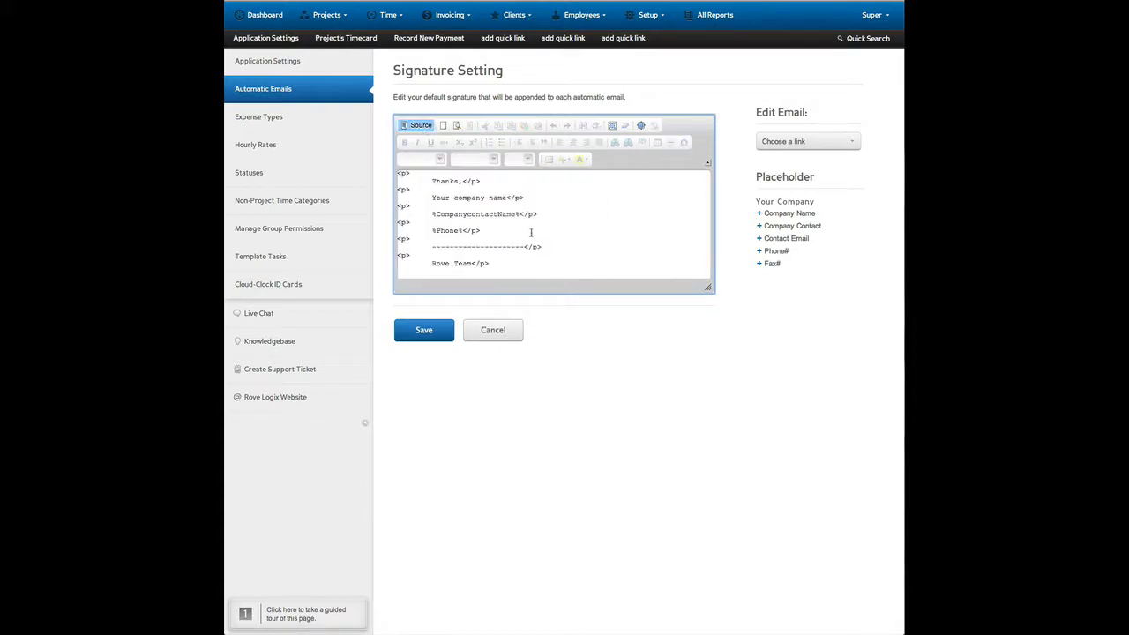
scroll(542, 236, down, 1)
scroll(541, 236, up, 1)
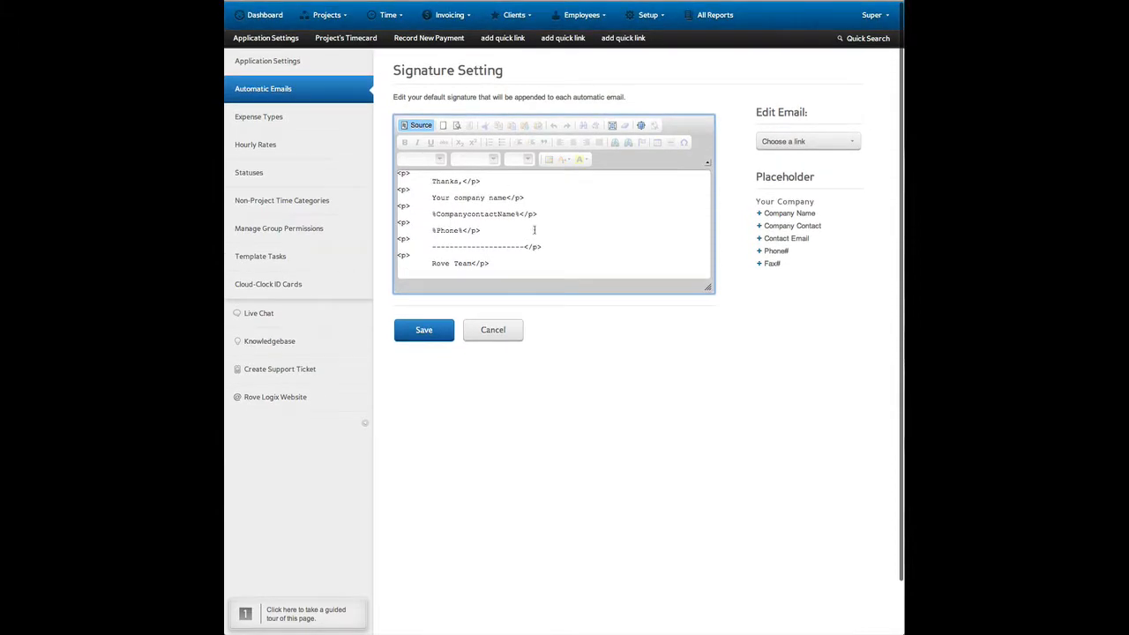
click(418, 125)
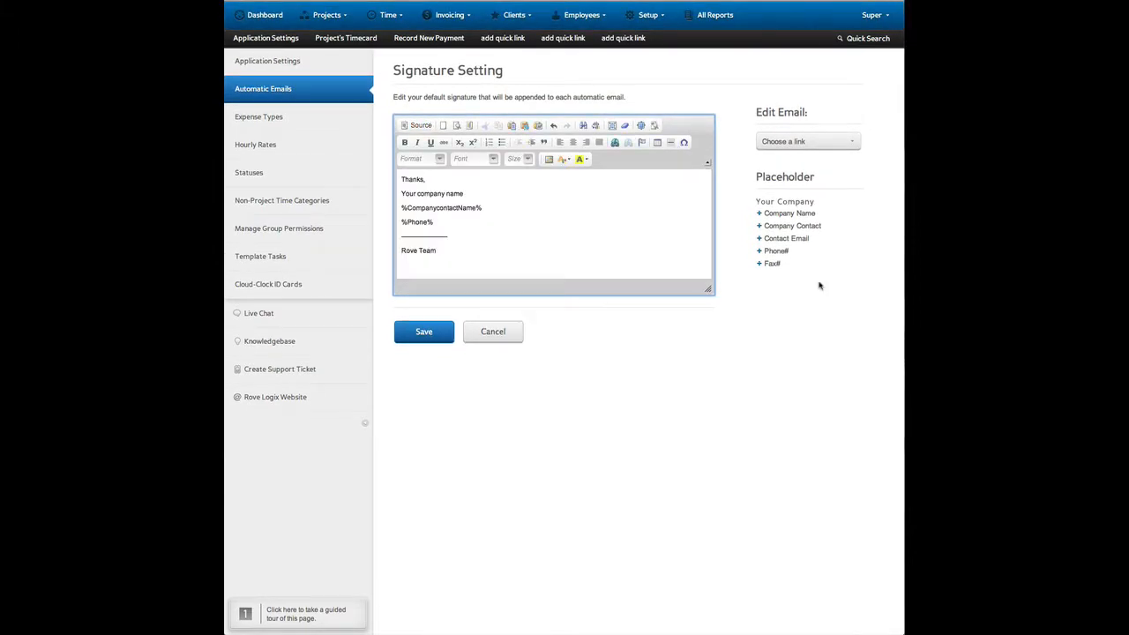
Open the Invoice Notification email, review its message and enable the CC copy for when it is sent to a client.
click(815, 143)
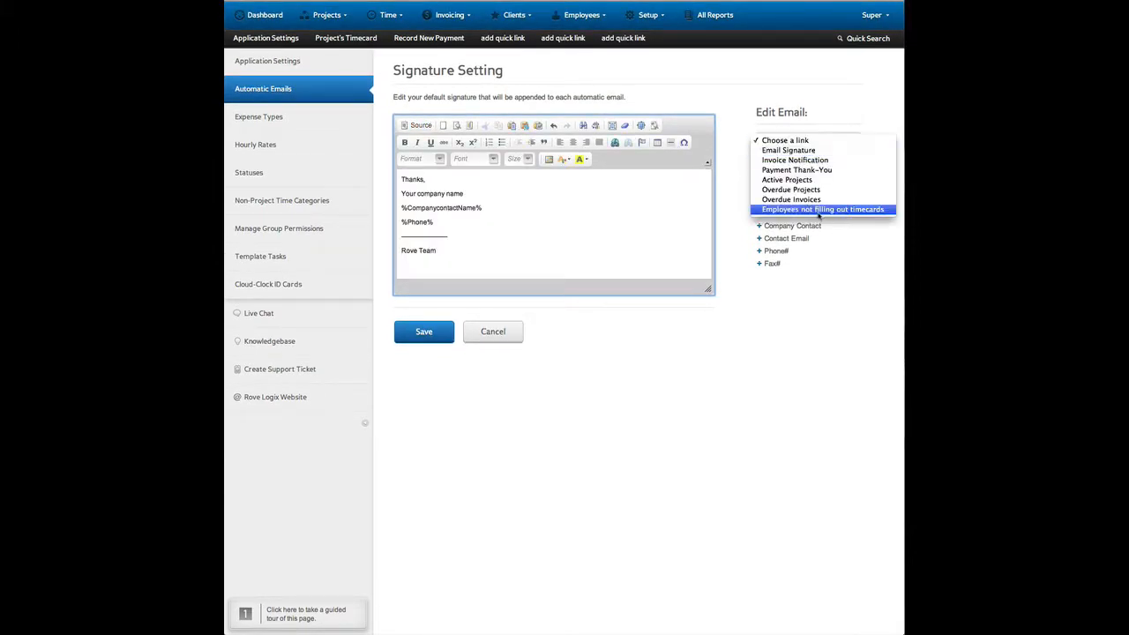
click(816, 162)
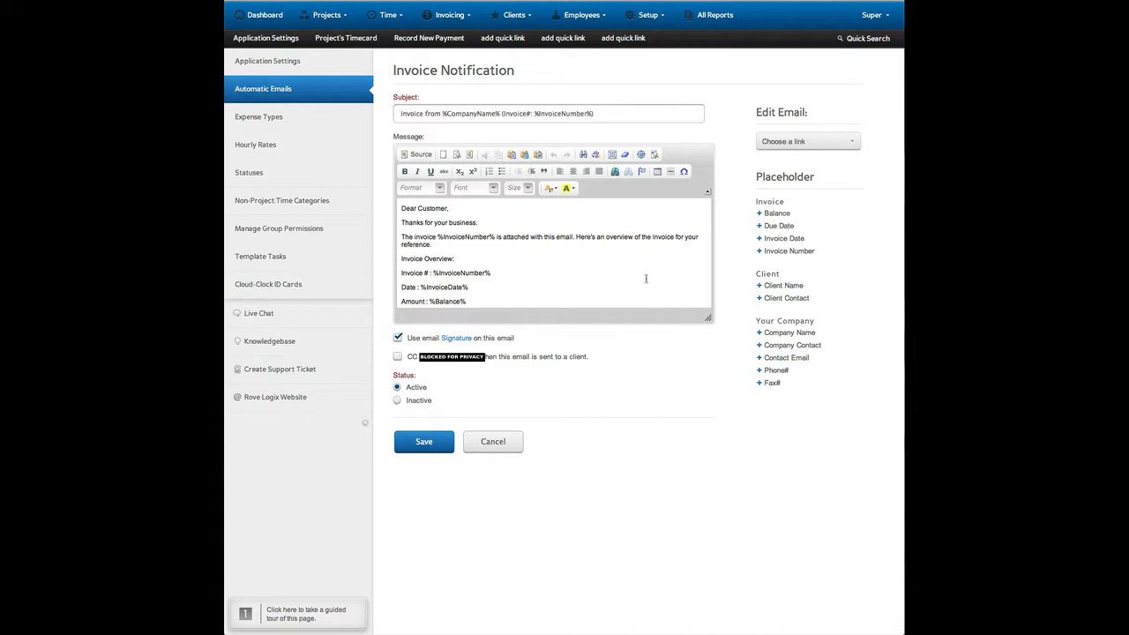
click(473, 218)
scroll(472, 221, down, 2)
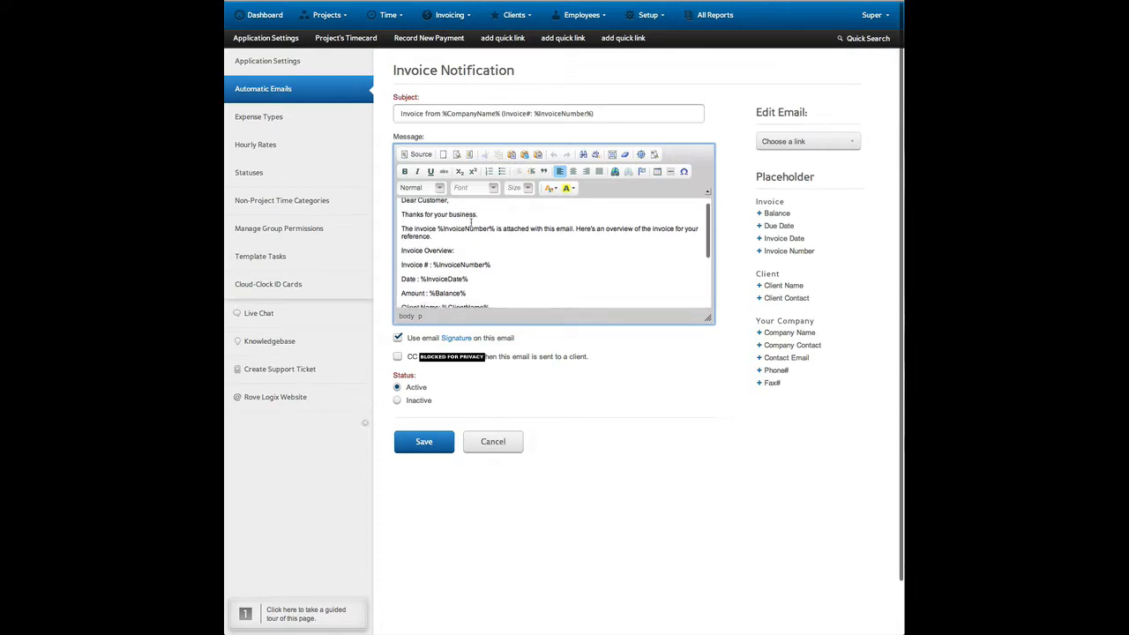
scroll(560, 267, down, 3)
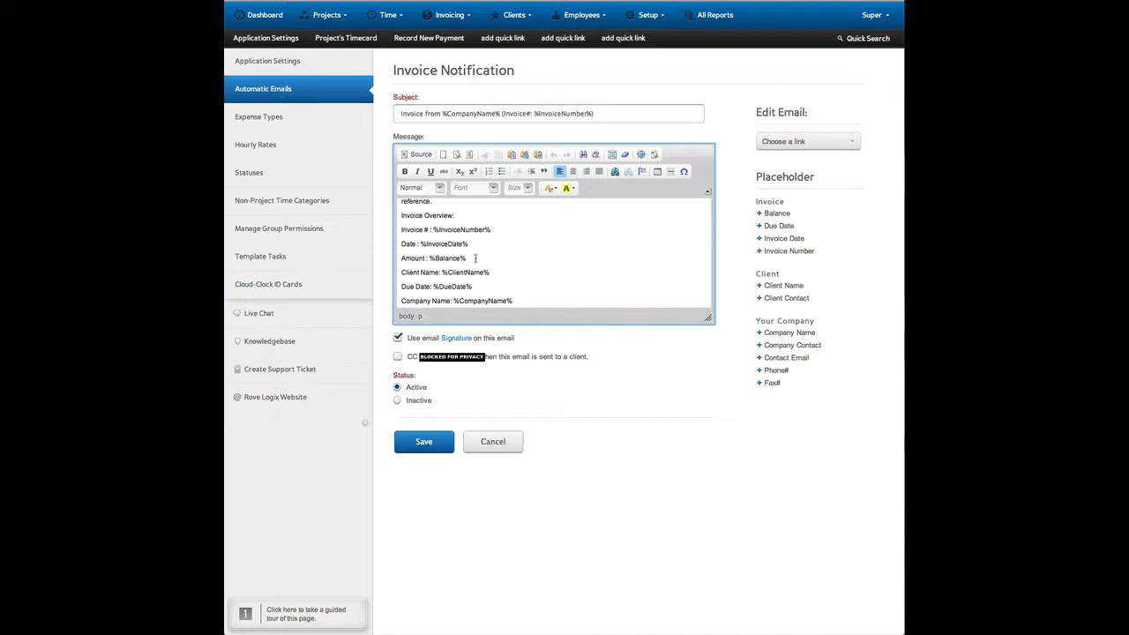
scroll(497, 271, down, 2)
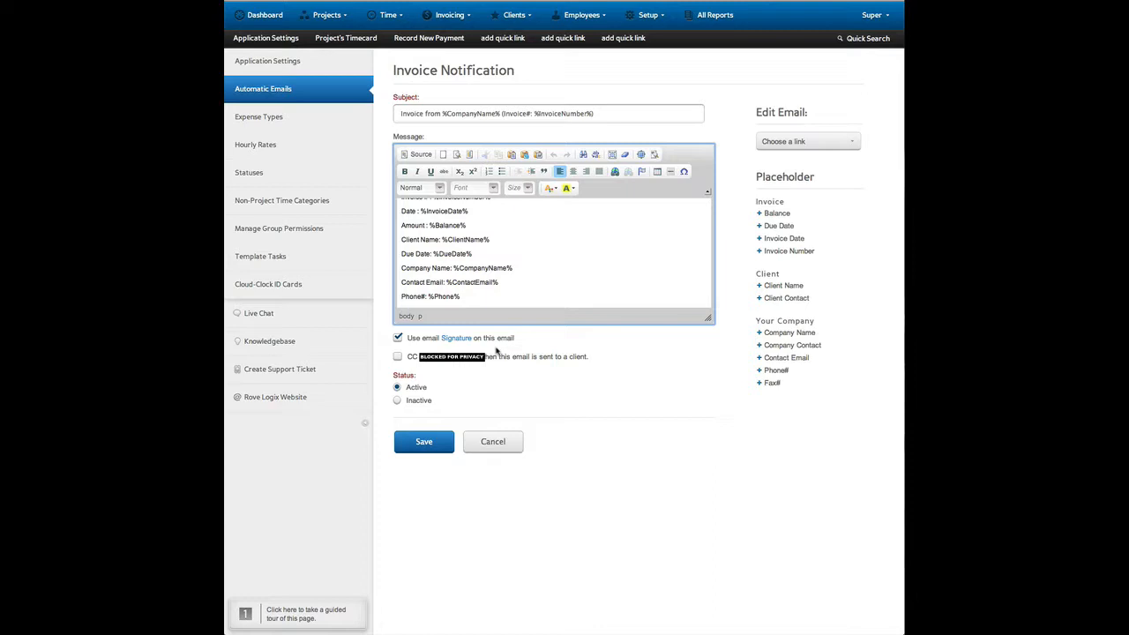
click(398, 358)
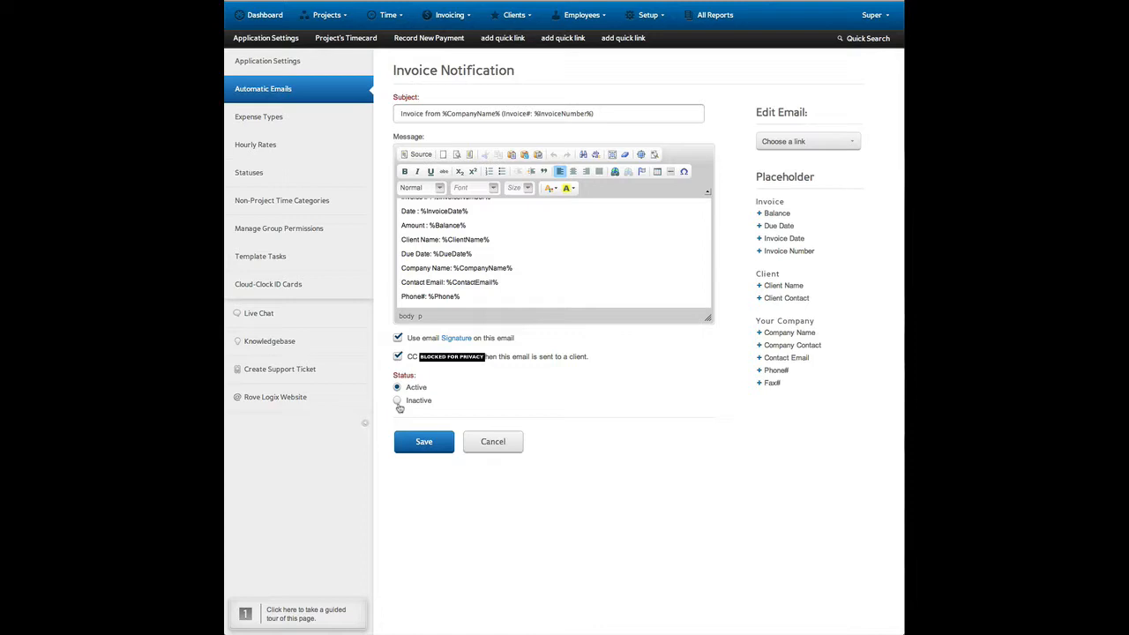
Open the Payment Thank-You email, review its subject and message, and enable use of the email signature.
click(807, 141)
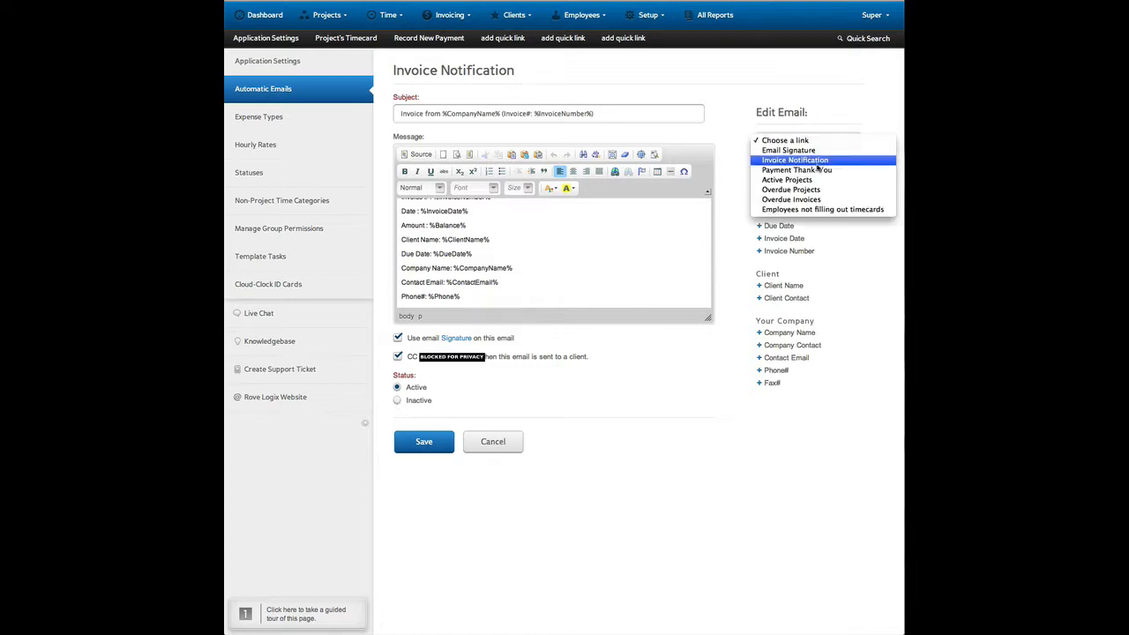
click(817, 170)
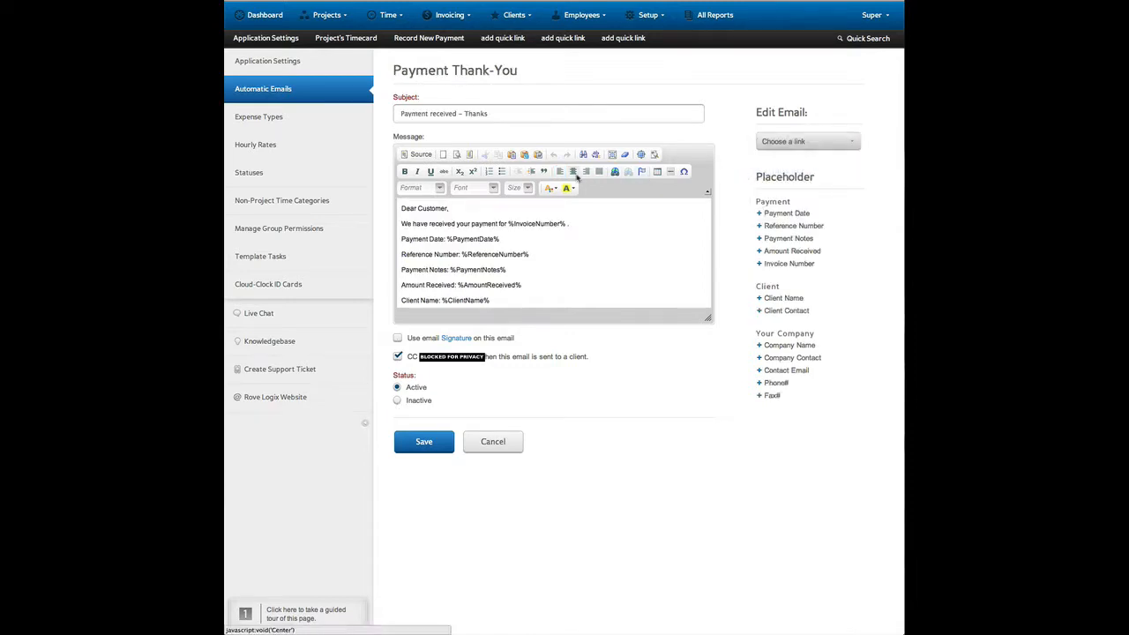
drag(404, 115, 459, 114)
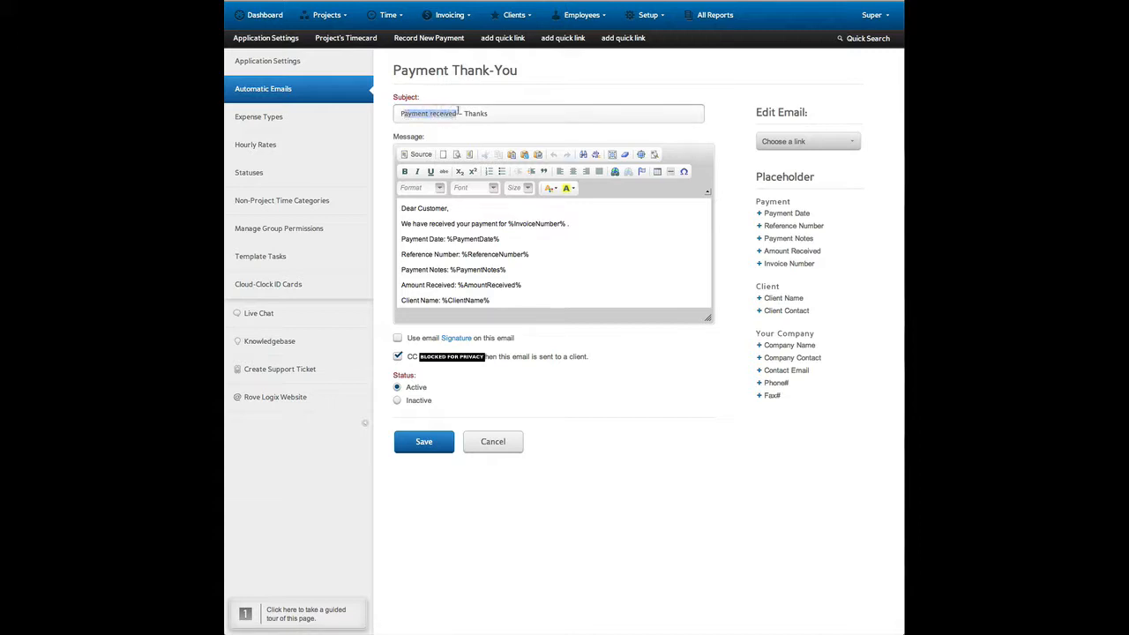
click(516, 114)
scroll(583, 260, down, 2)
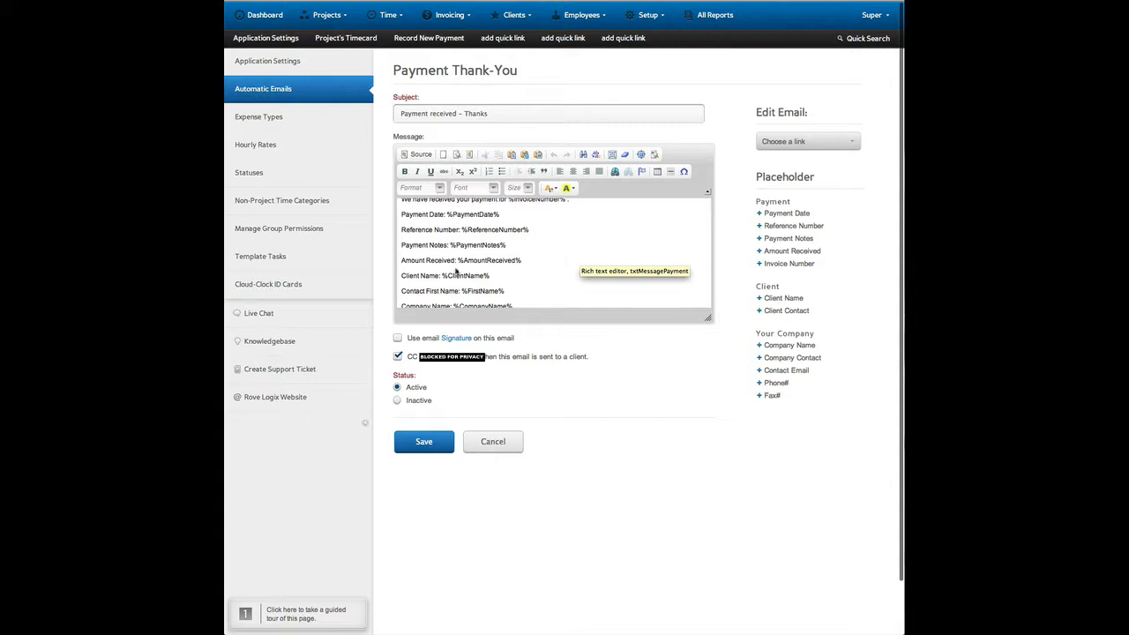
click(397, 338)
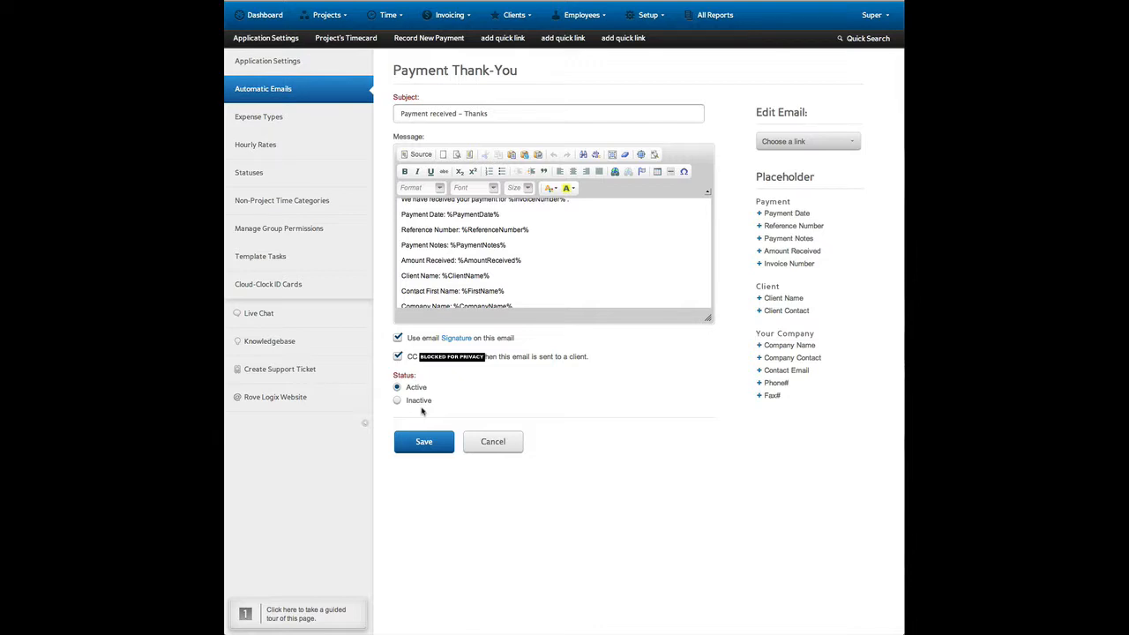
Open the Active Projects email, select the listed user as its recipient and check the available sending frequencies.
click(808, 142)
click(794, 250)
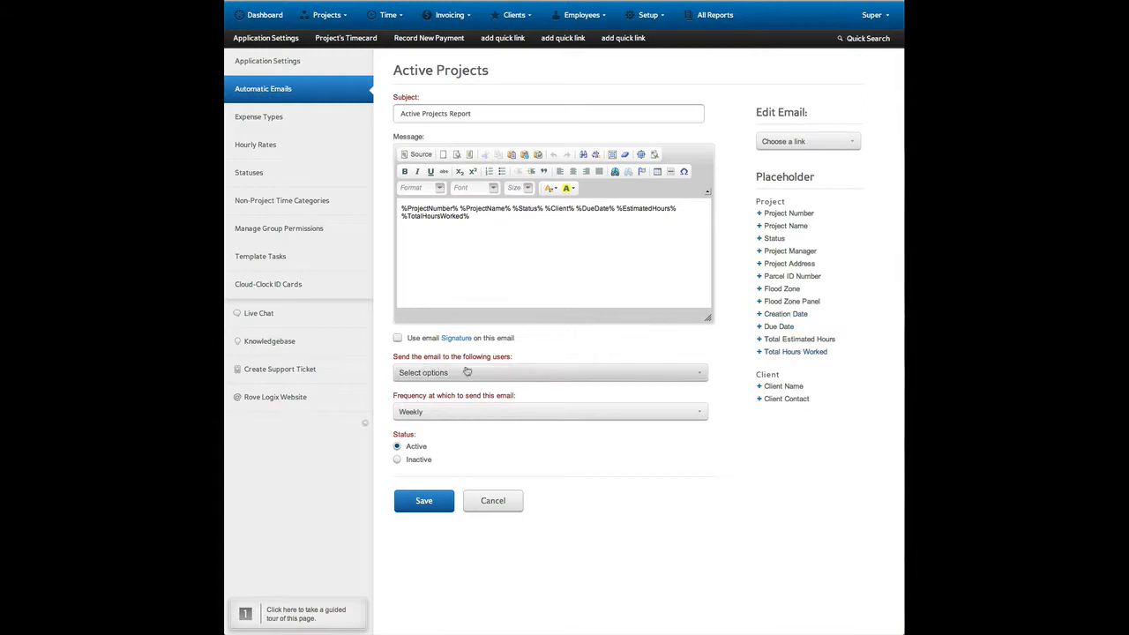
click(626, 375)
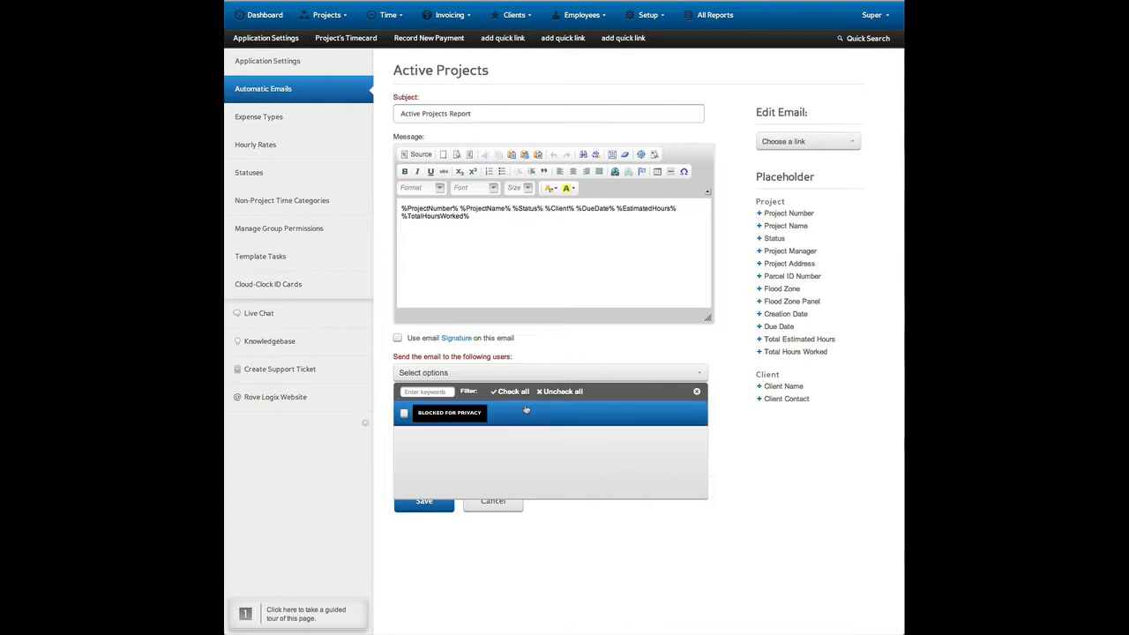
click(693, 365)
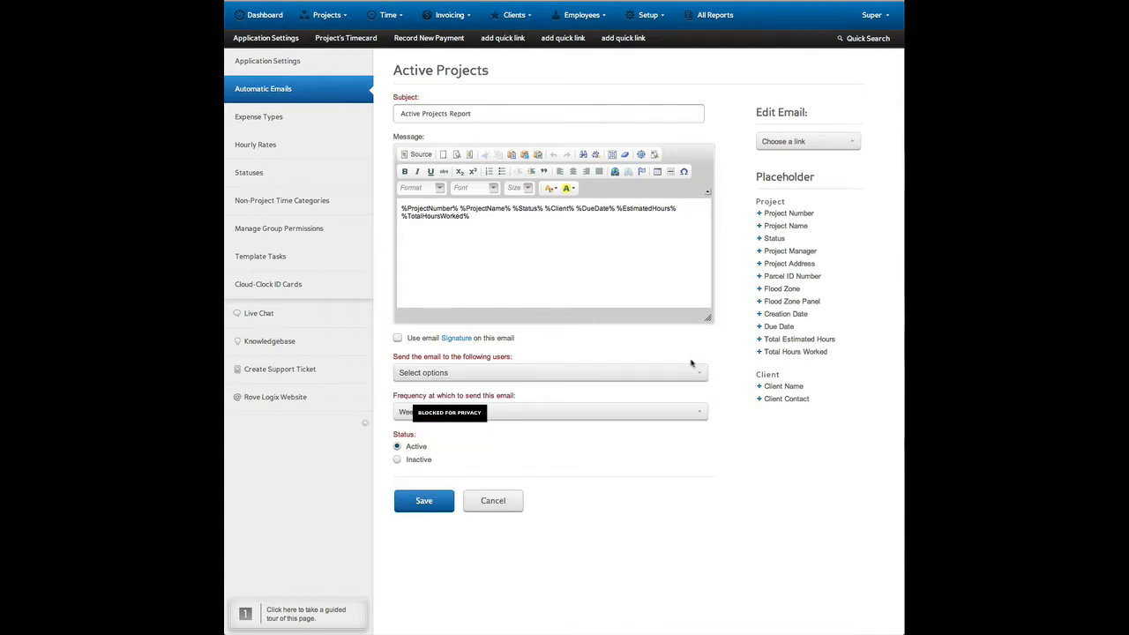
click(632, 375)
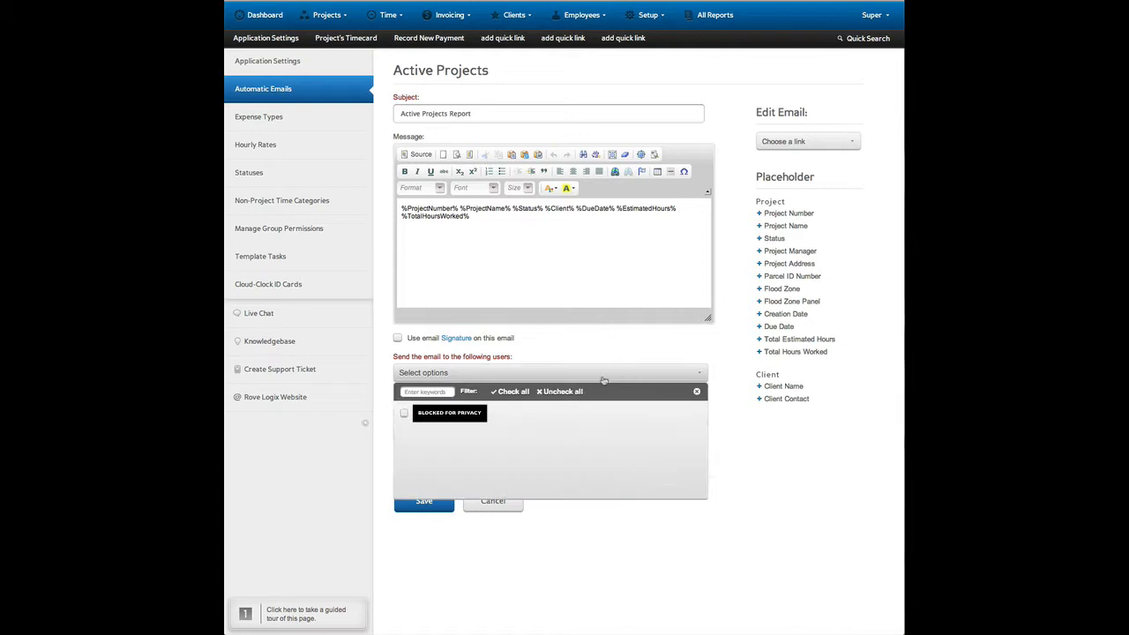
click(498, 416)
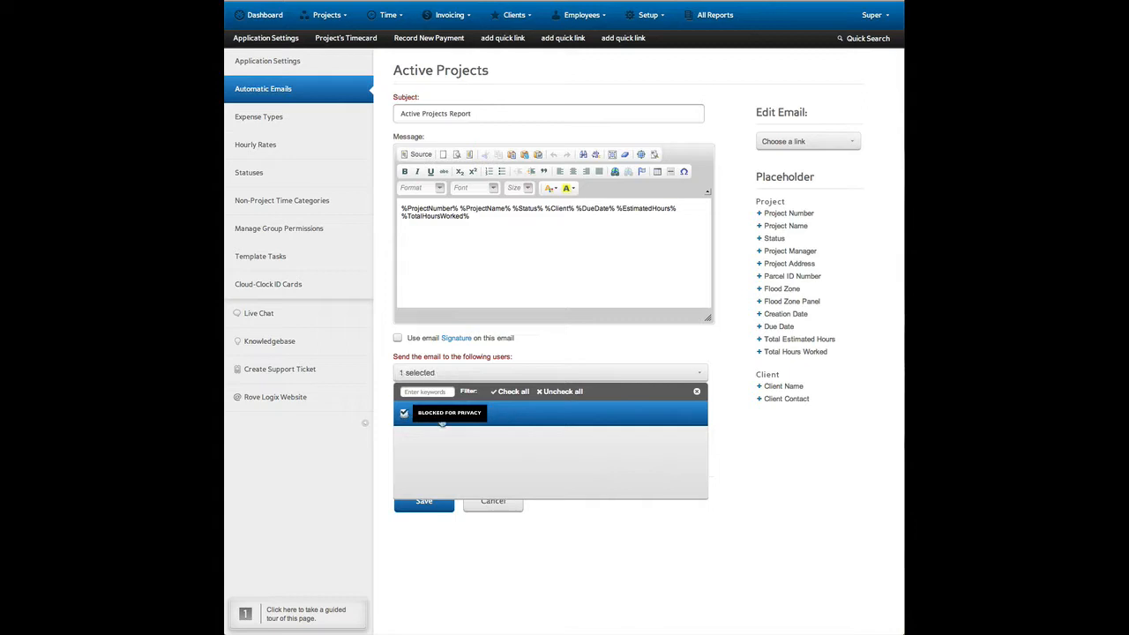
click(696, 392)
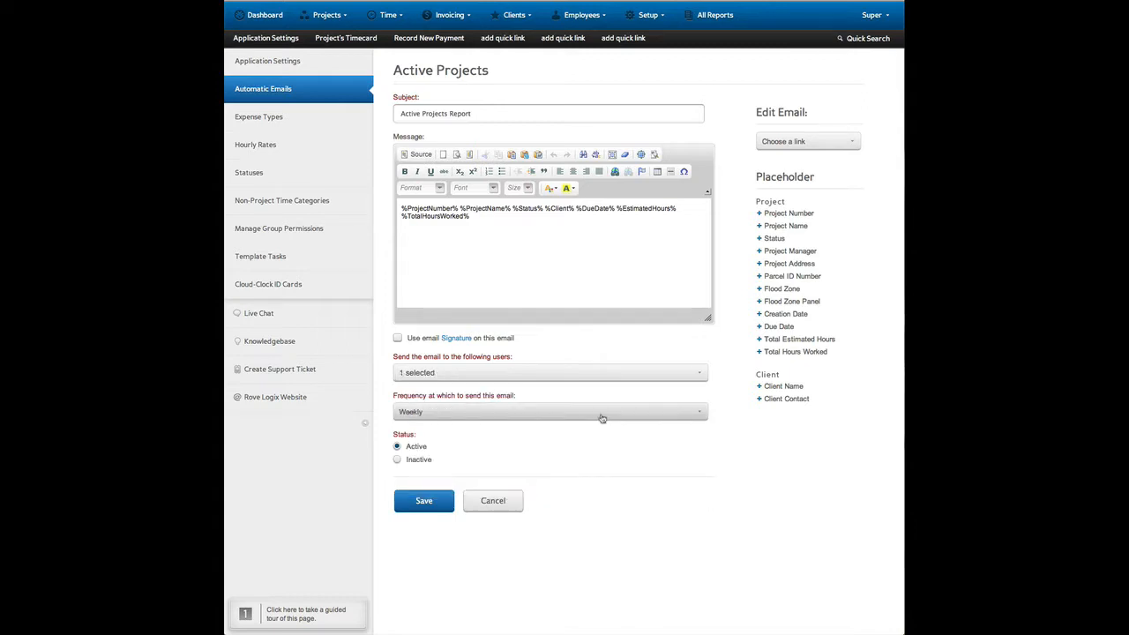
click(534, 415)
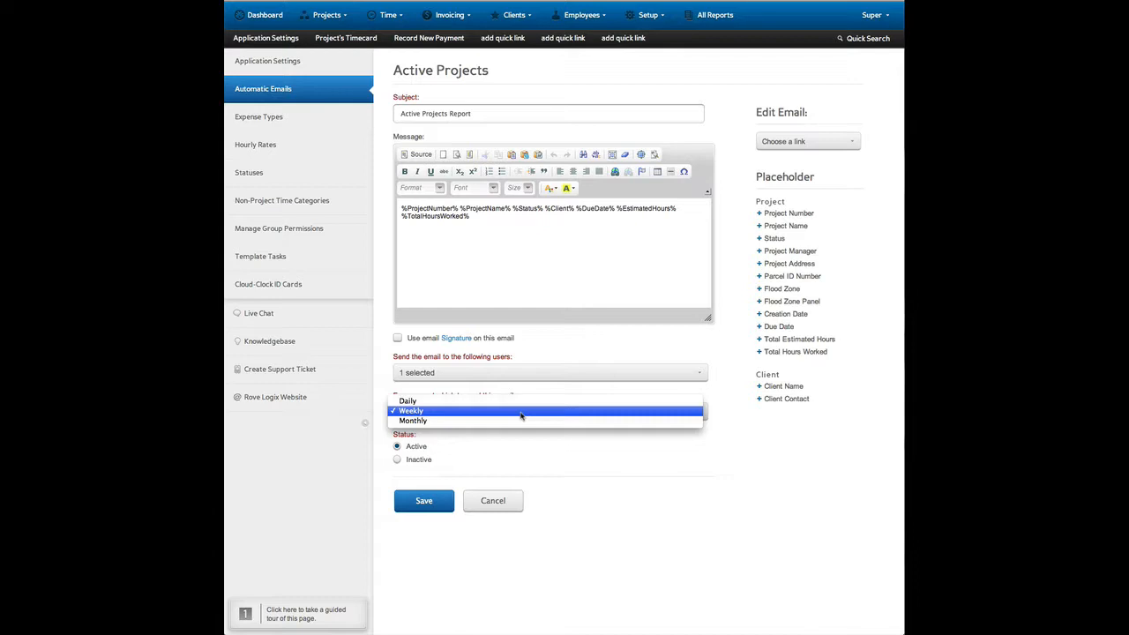
click(571, 456)
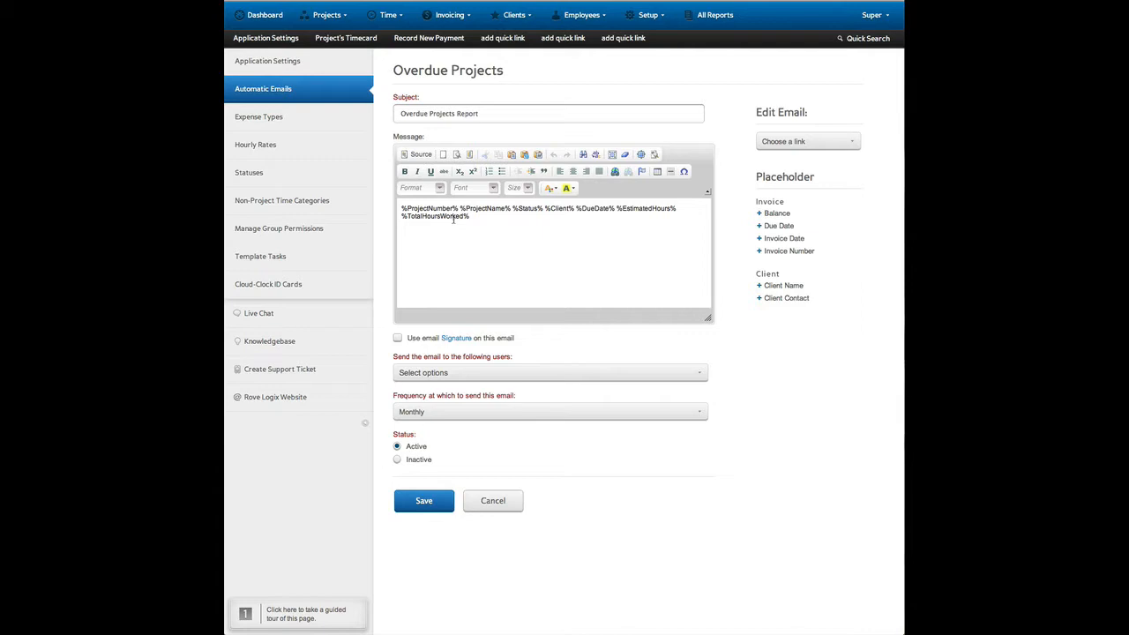
Select the listed user as recipient of the Overdue Projects email.
click(543, 376)
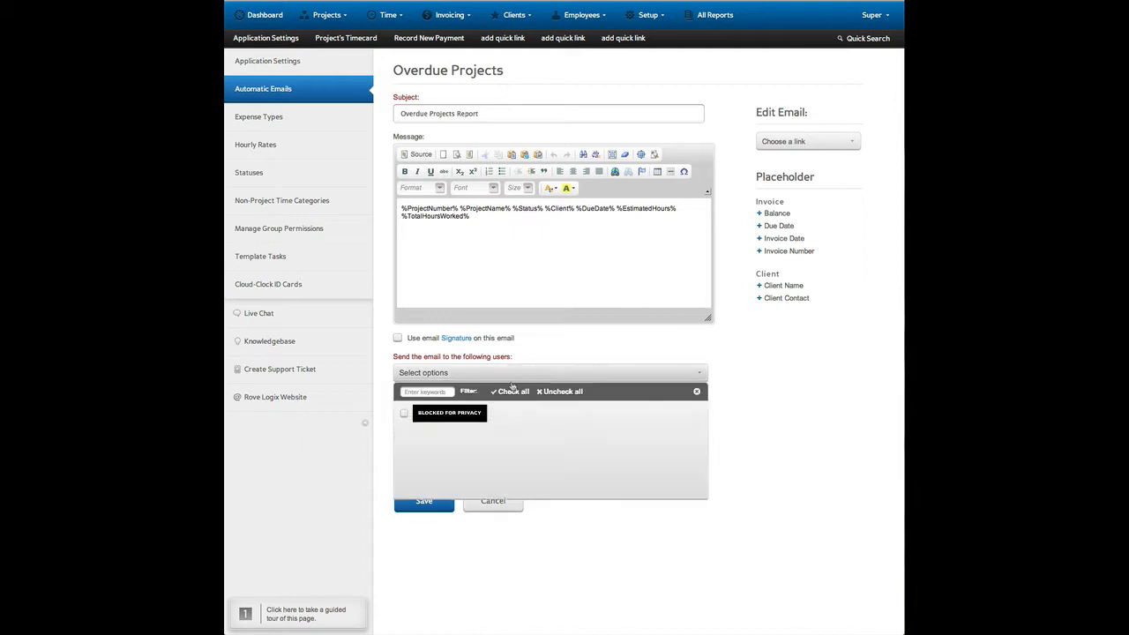
click(528, 415)
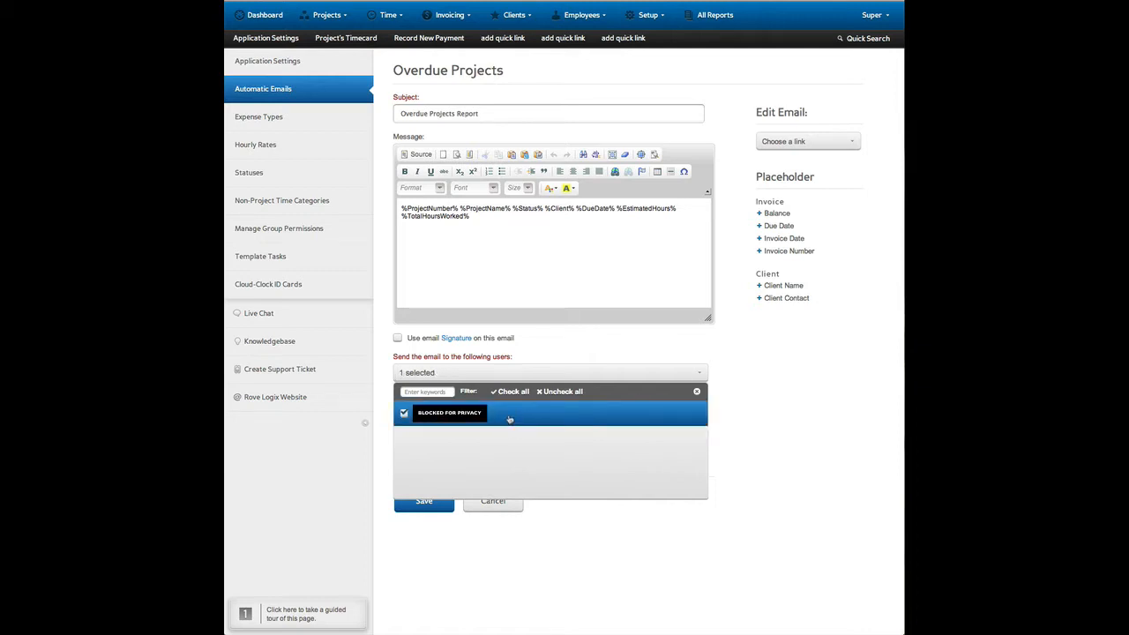
Enable use of the email signature on the Overdue Projects email and check the available sending frequencies, keeping Monthly.
click(573, 343)
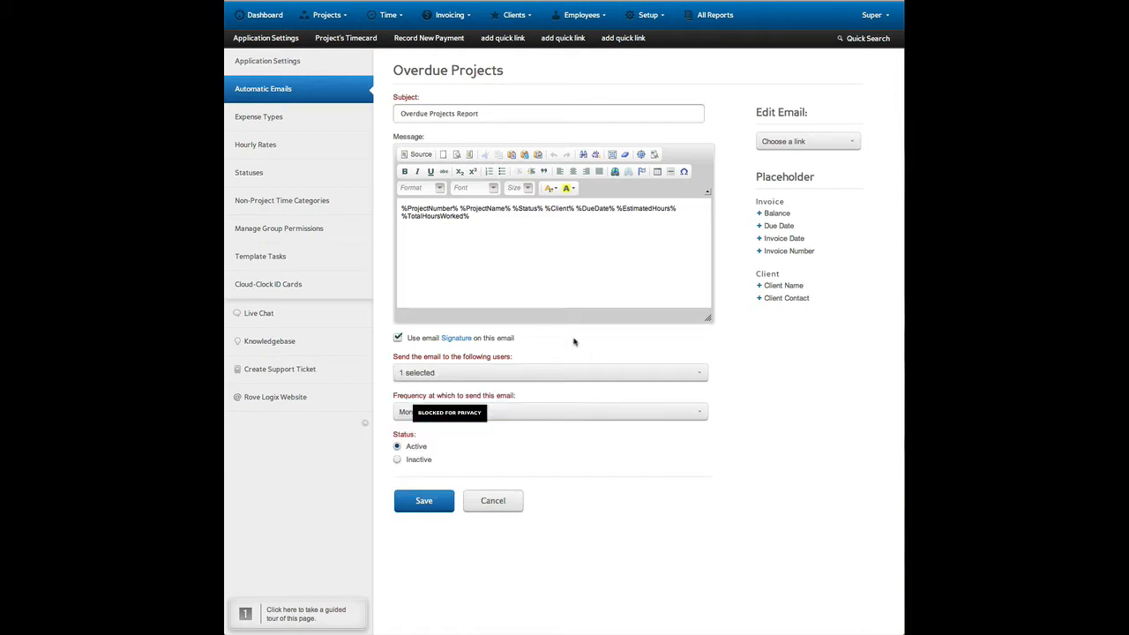
click(515, 412)
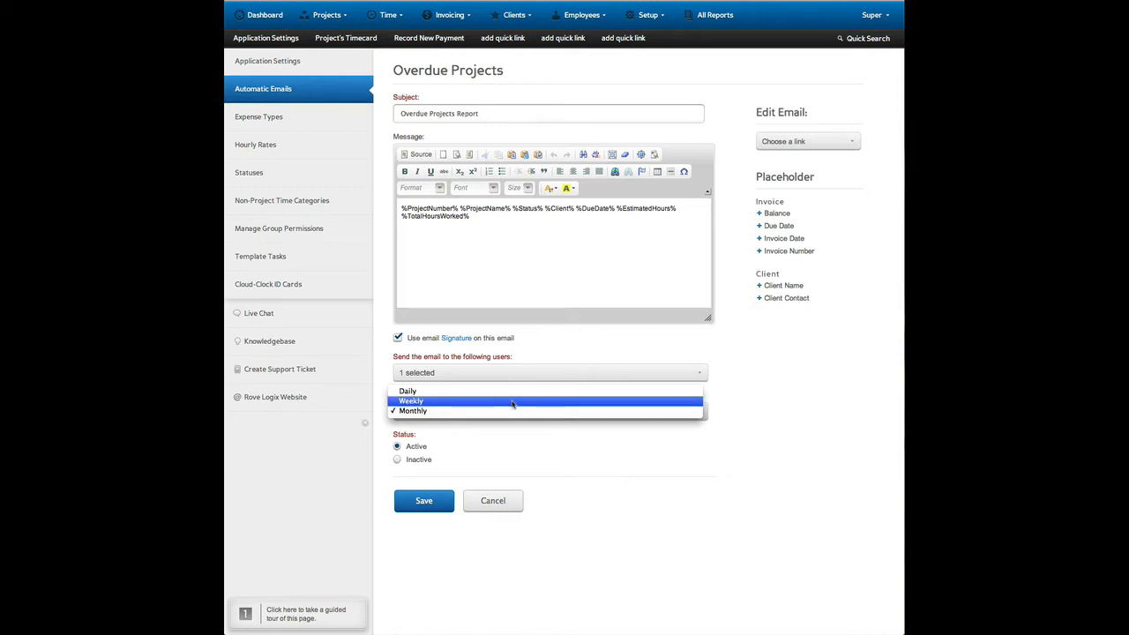
click(571, 446)
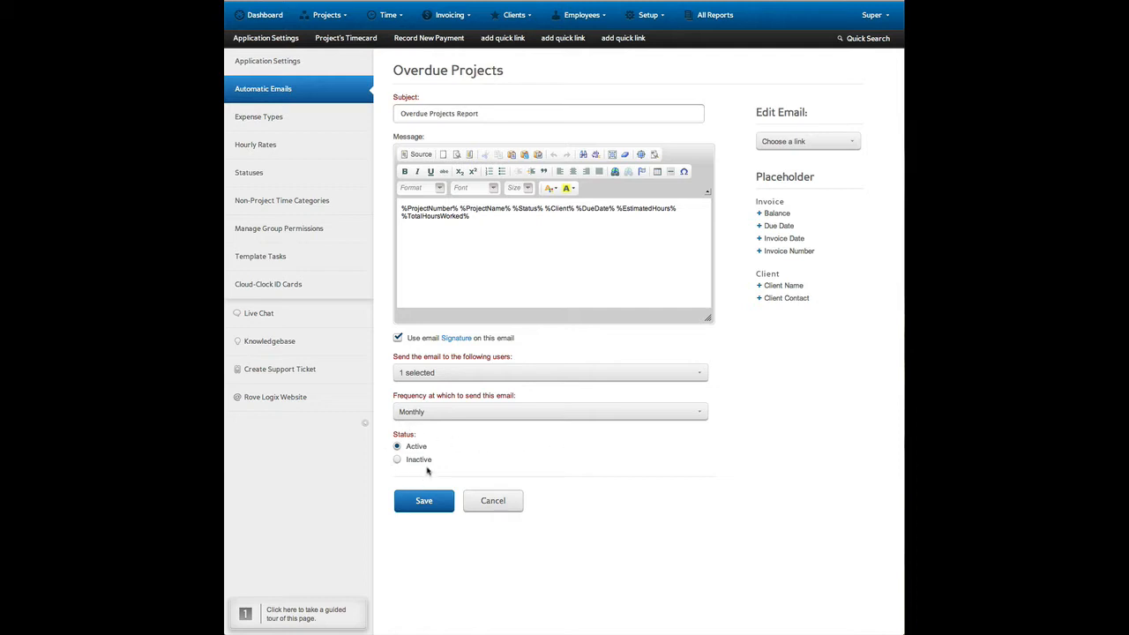
Open the Overdue Invoices email and review its subject, message and sending options.
click(802, 141)
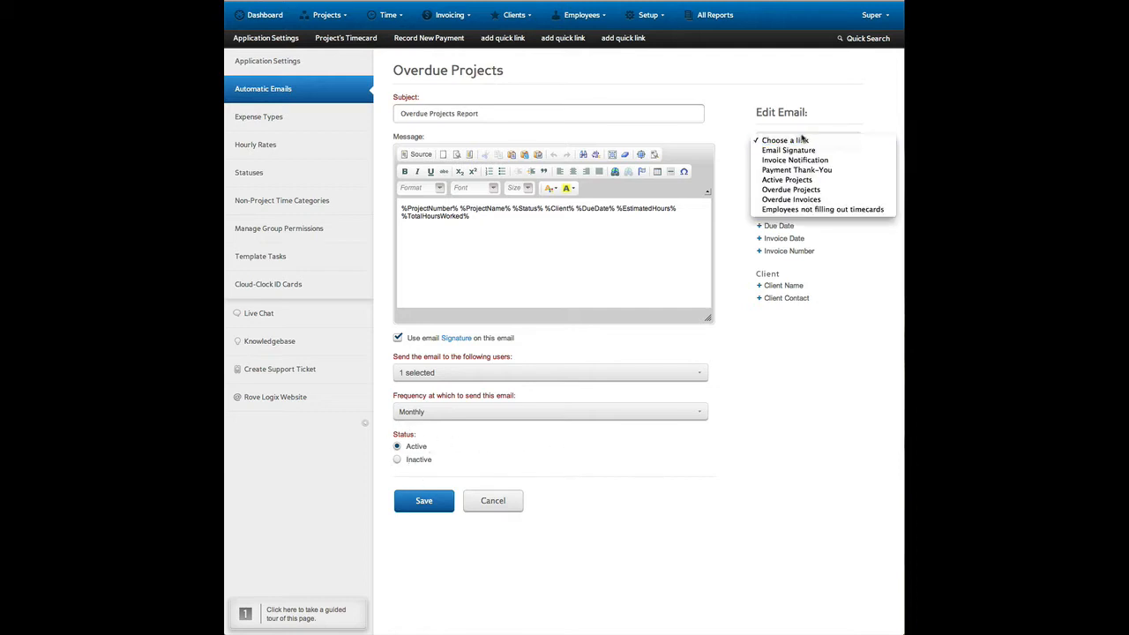
click(807, 200)
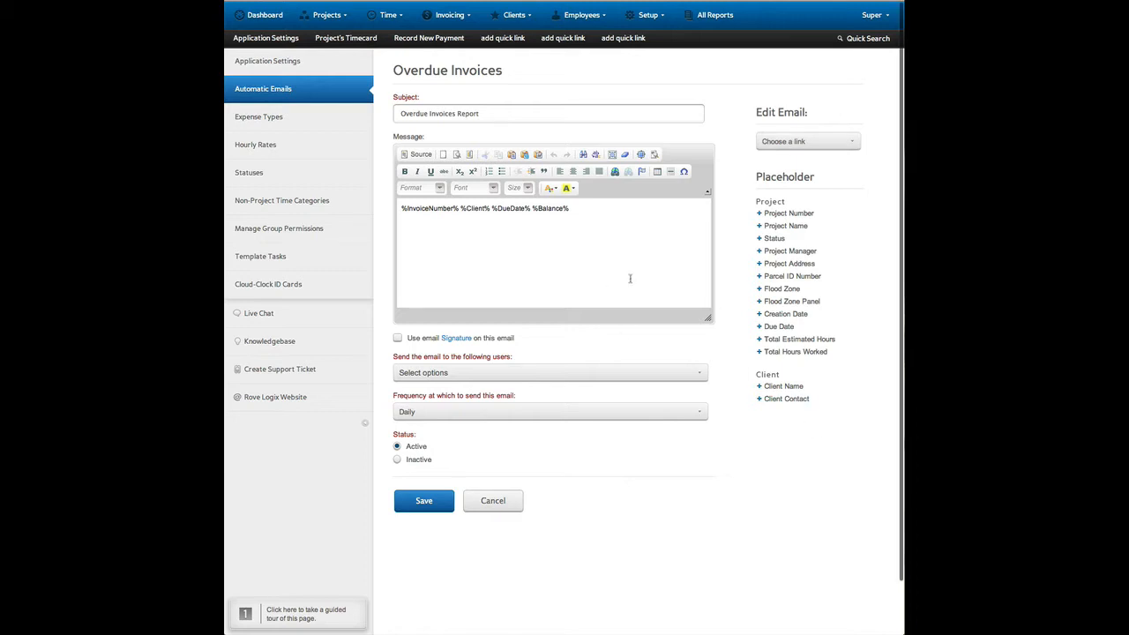
Open the automatic email for employees not filling out timecards.
click(823, 145)
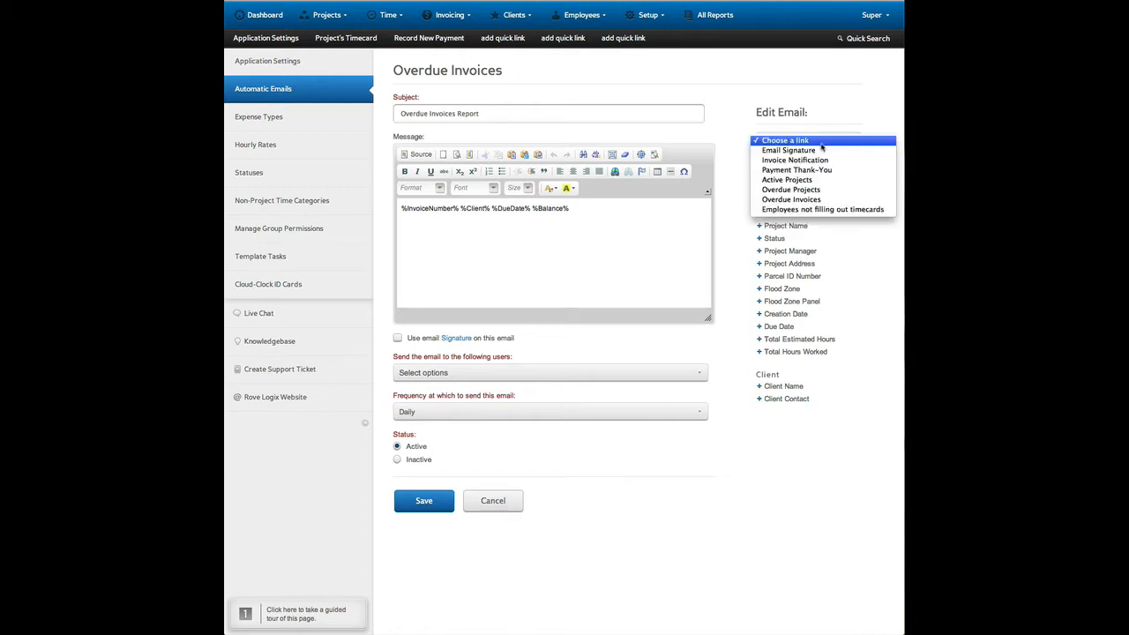
click(838, 210)
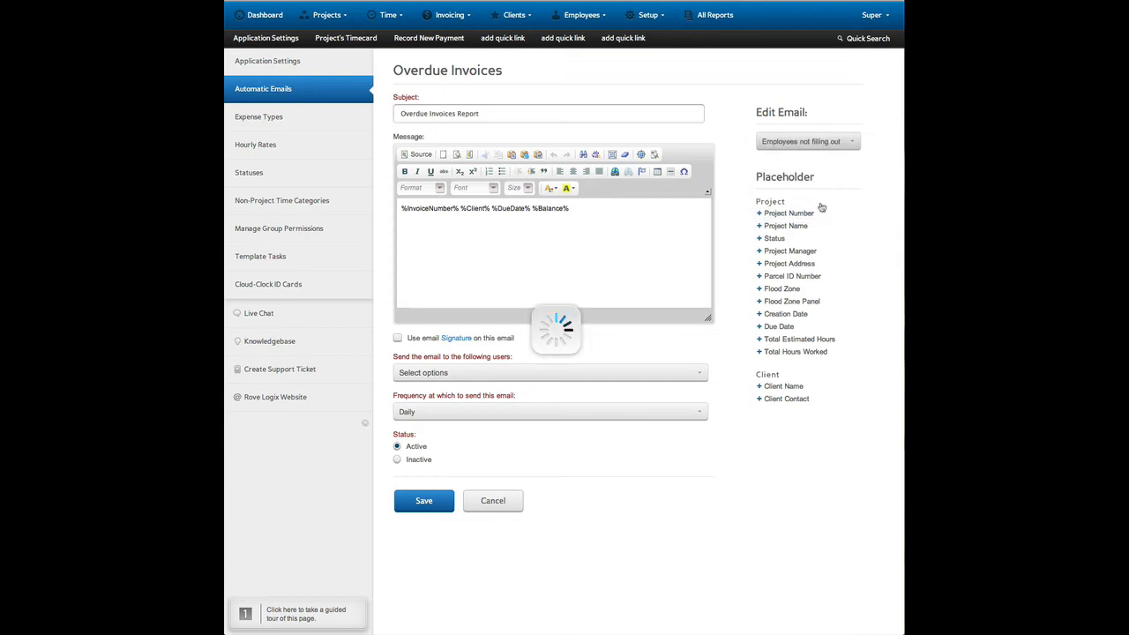